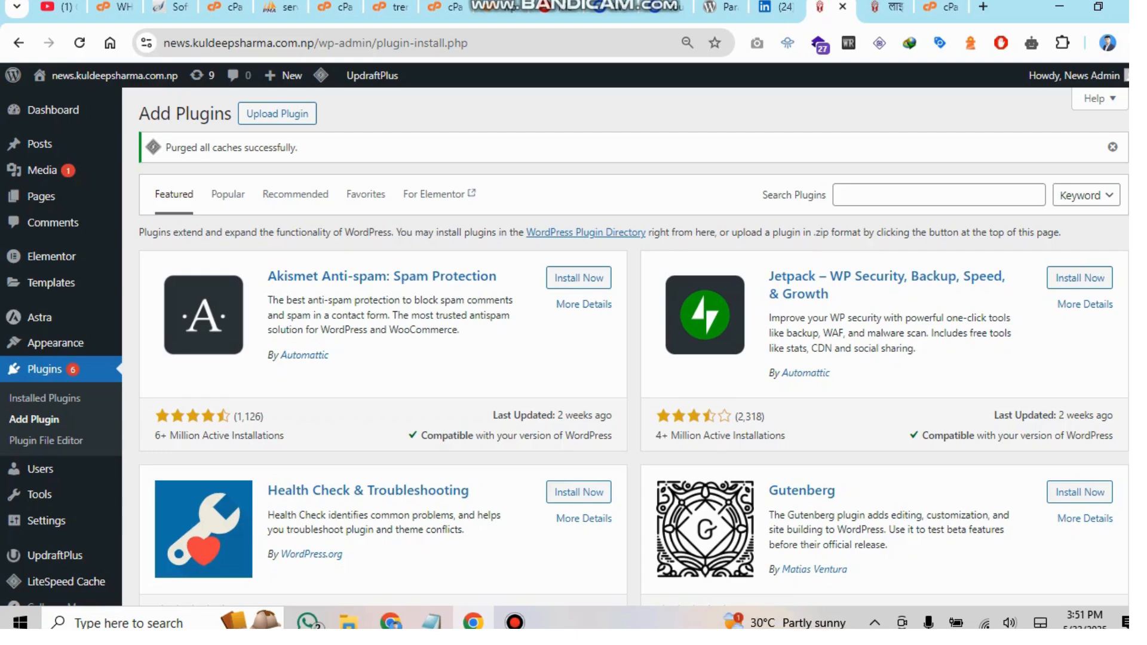
- Look through the published news article's body paragraphs, from the featured image down to the share buttons
left_click(891, 7)
scroll(565, 347, "down", 12)
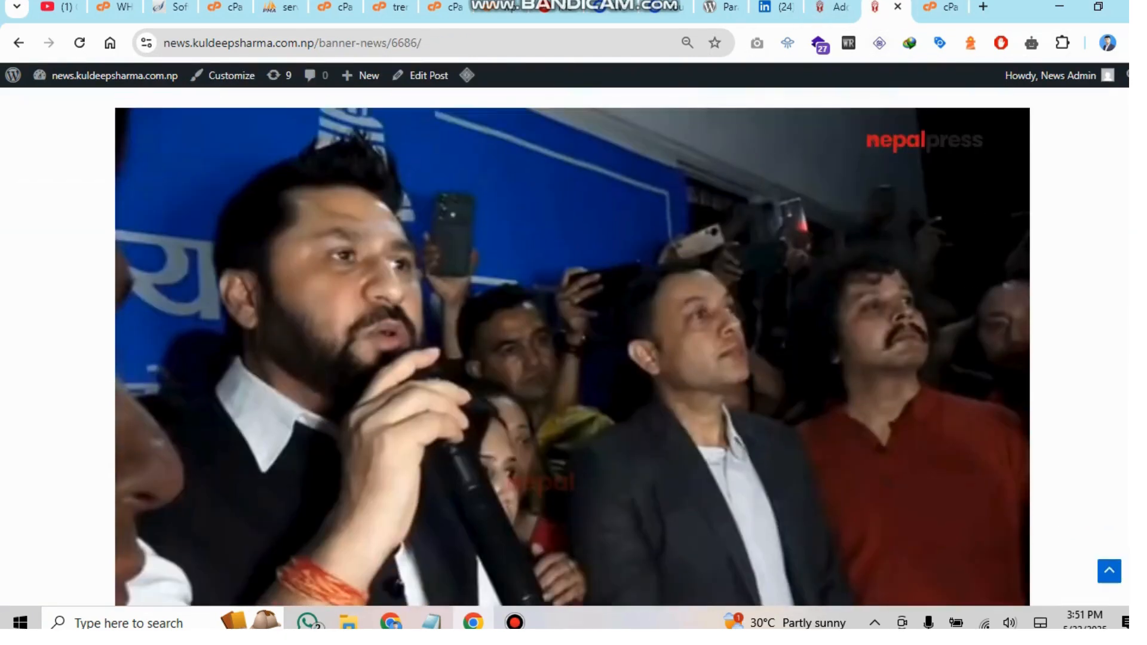
scroll(572, 347, "up", 3)
scroll(572, 347, "down", 1)
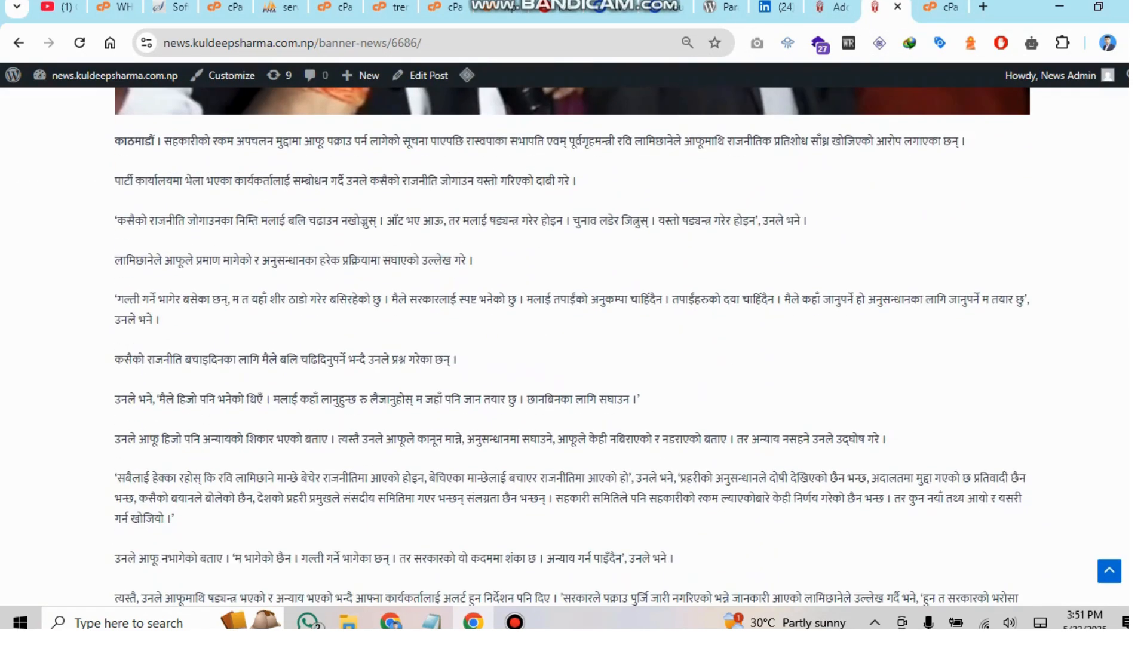
scroll(570, 346, "down", 3)
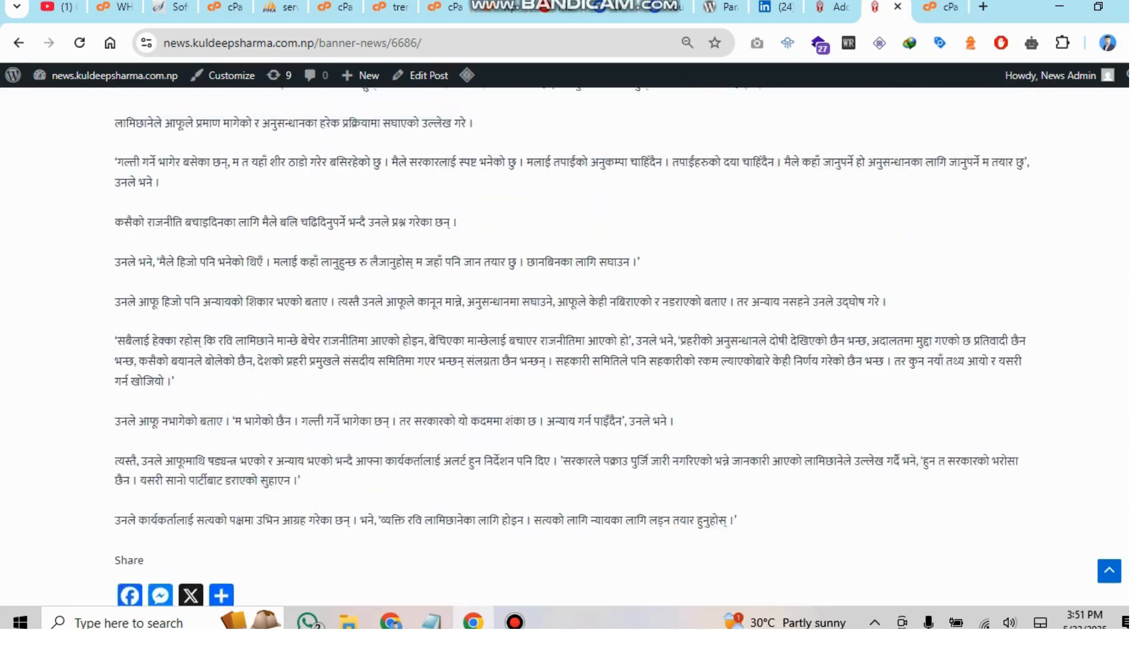
scroll(570, 347, "up", 3)
scroll(570, 347, "up", 2)
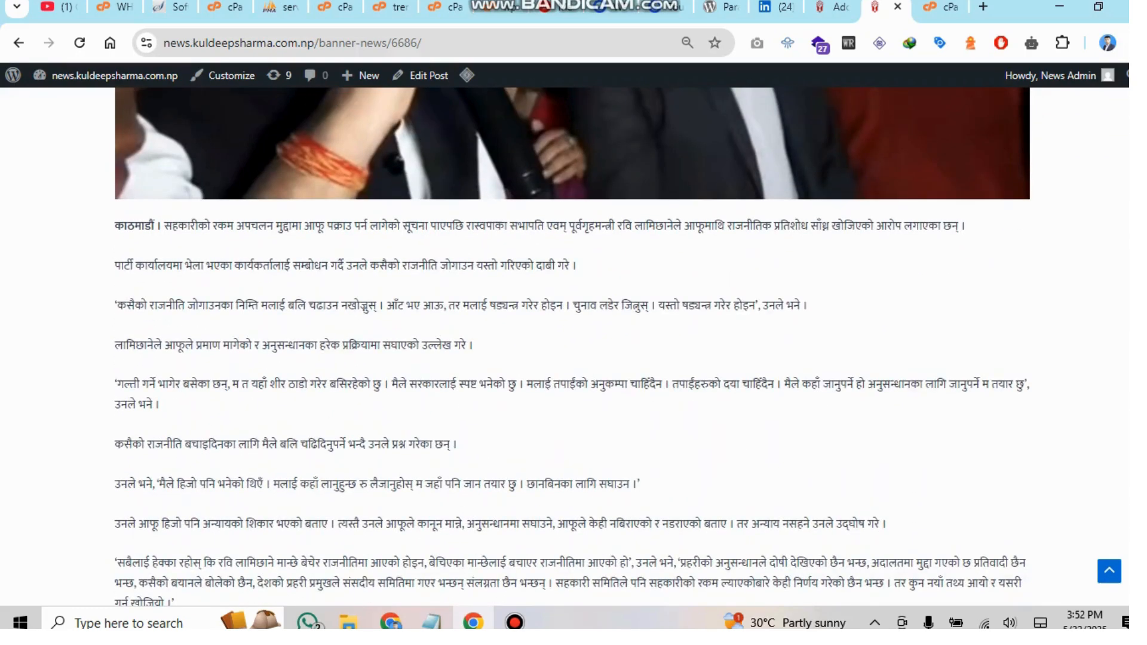
scroll(570, 346, "down", 4)
scroll(570, 346, "up", 3)
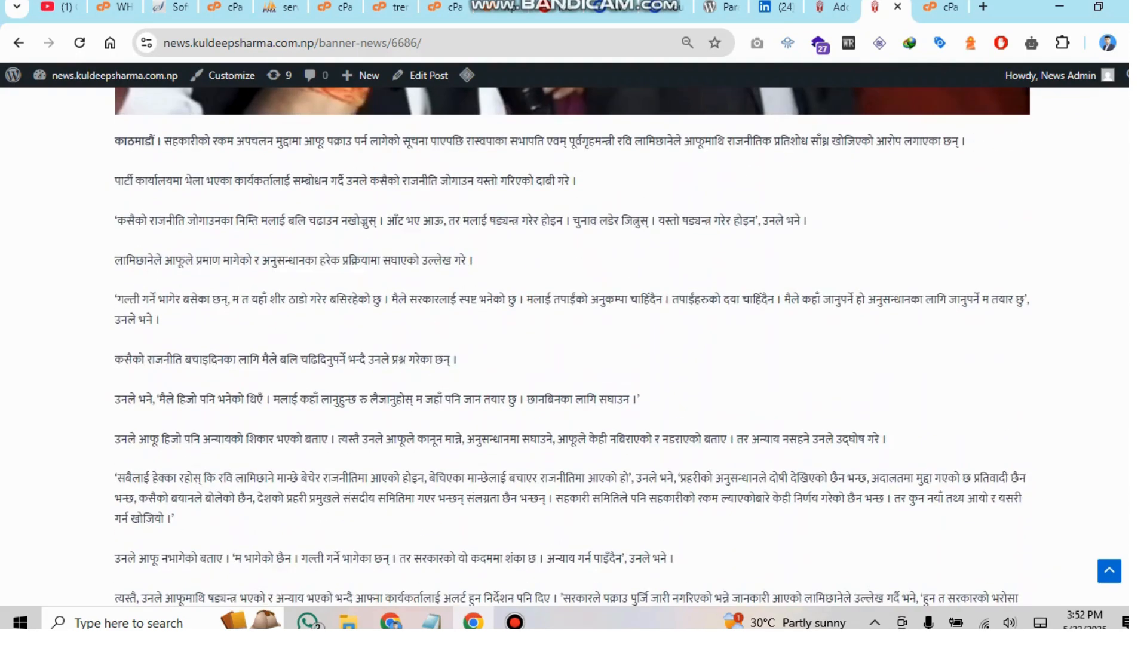
scroll(570, 346, "down", 1)
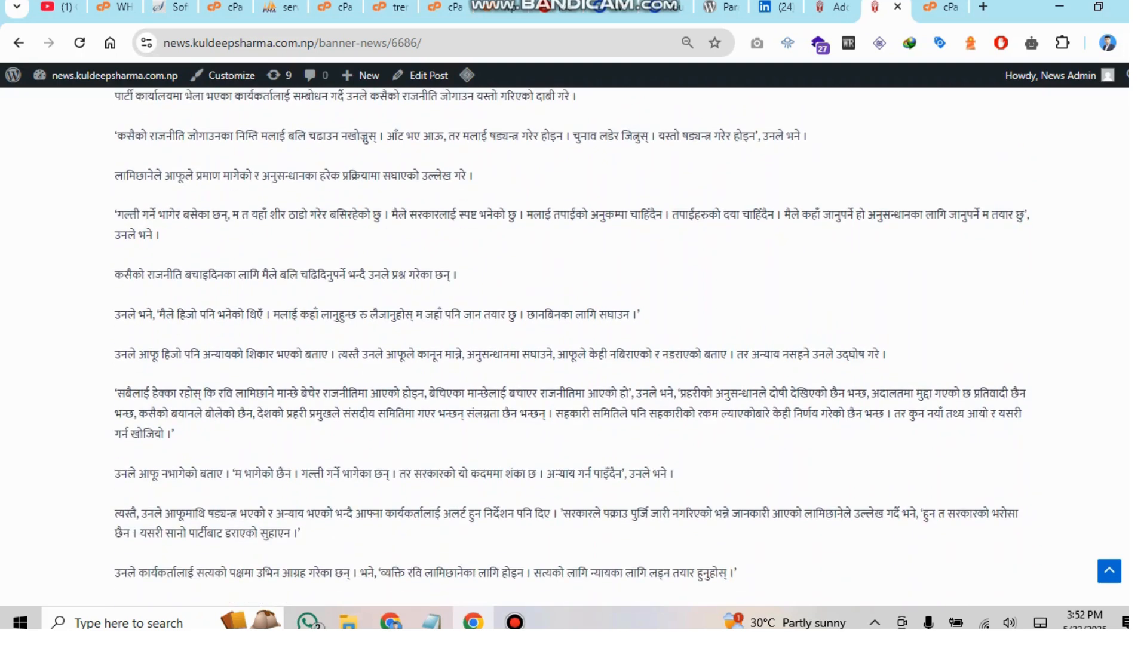
- Search the plugin directory for "paragraph sidebar injector", and install and activate the Paragraph Sidebar Injector plugin
left_click(832, 7)
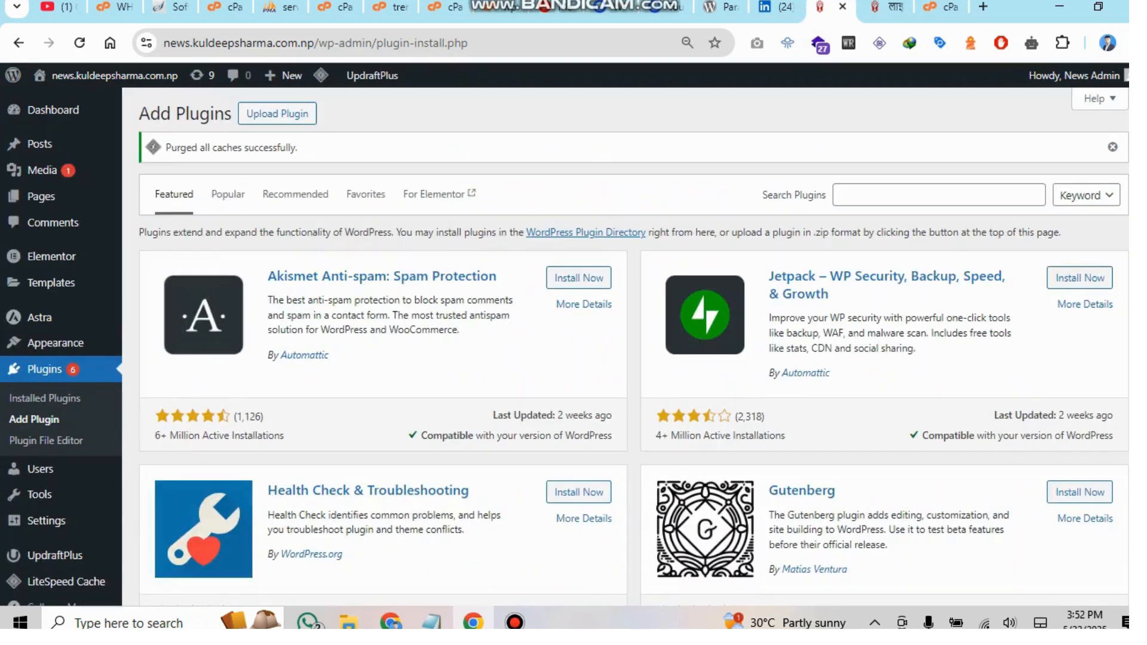
left_click(939, 195)
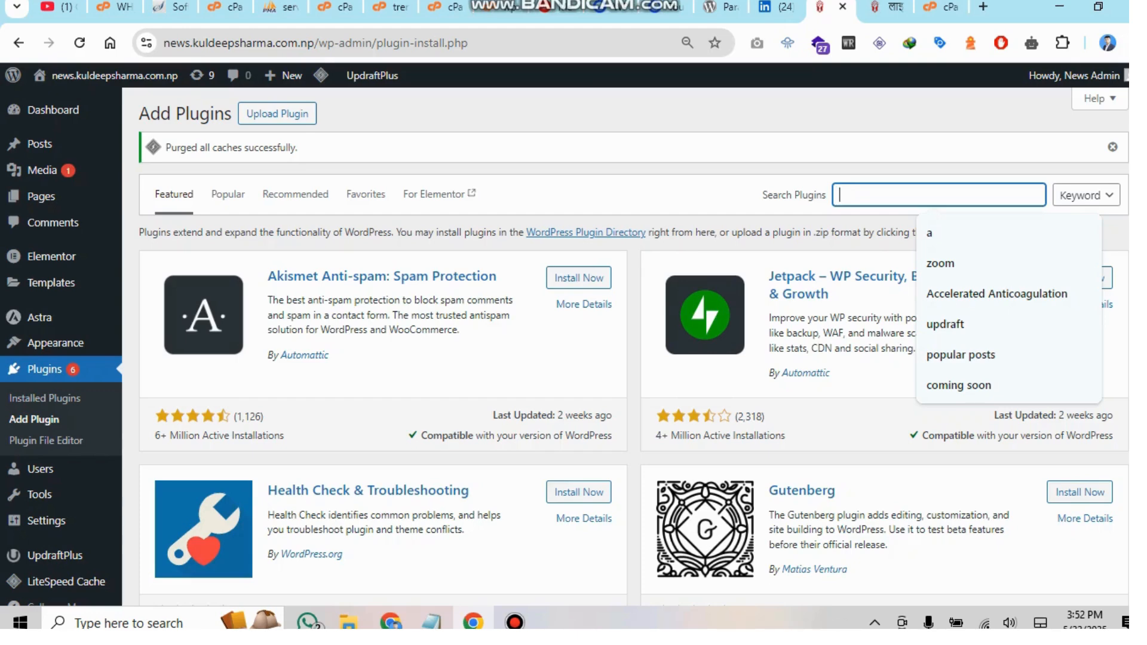
type("pa")
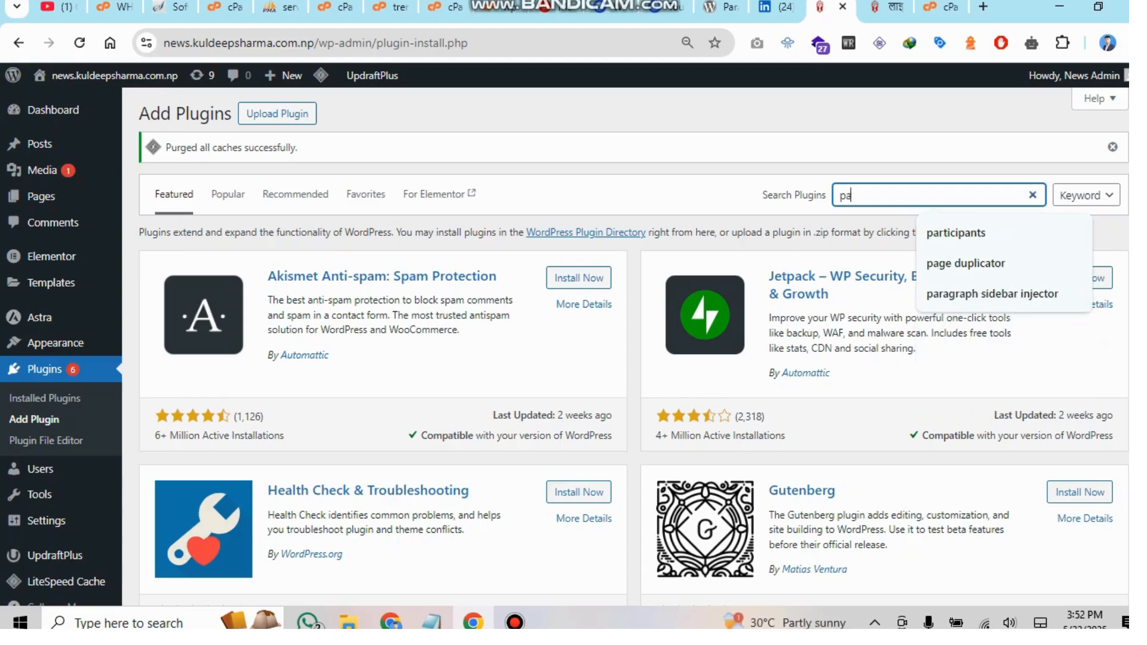
type("ragra")
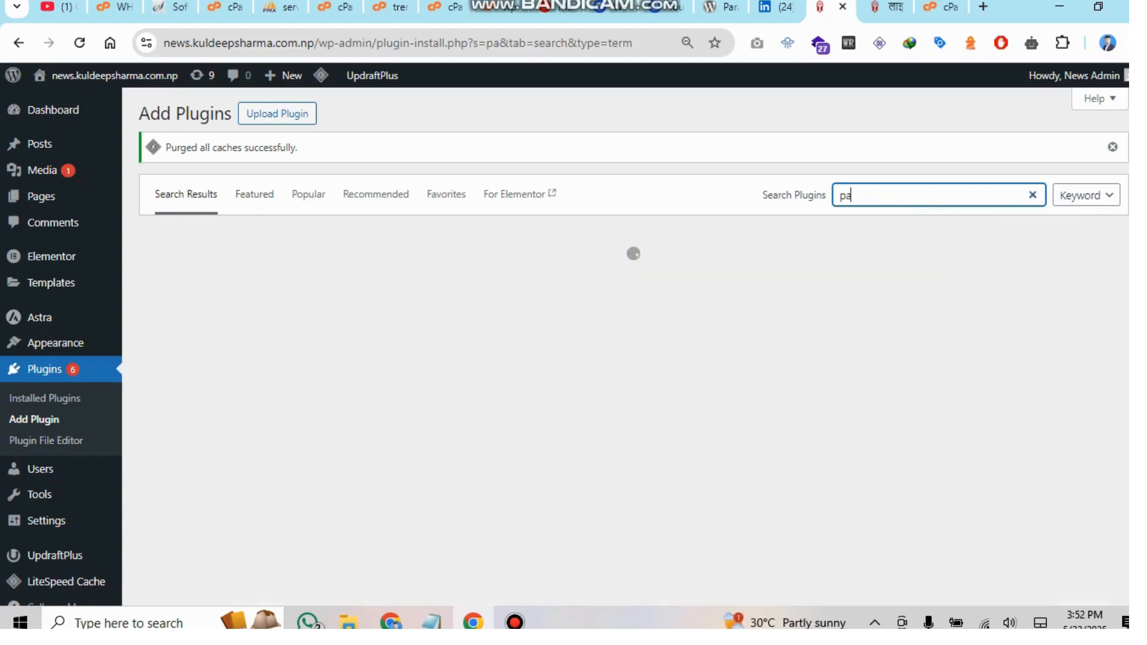
type("ph sidebar injector")
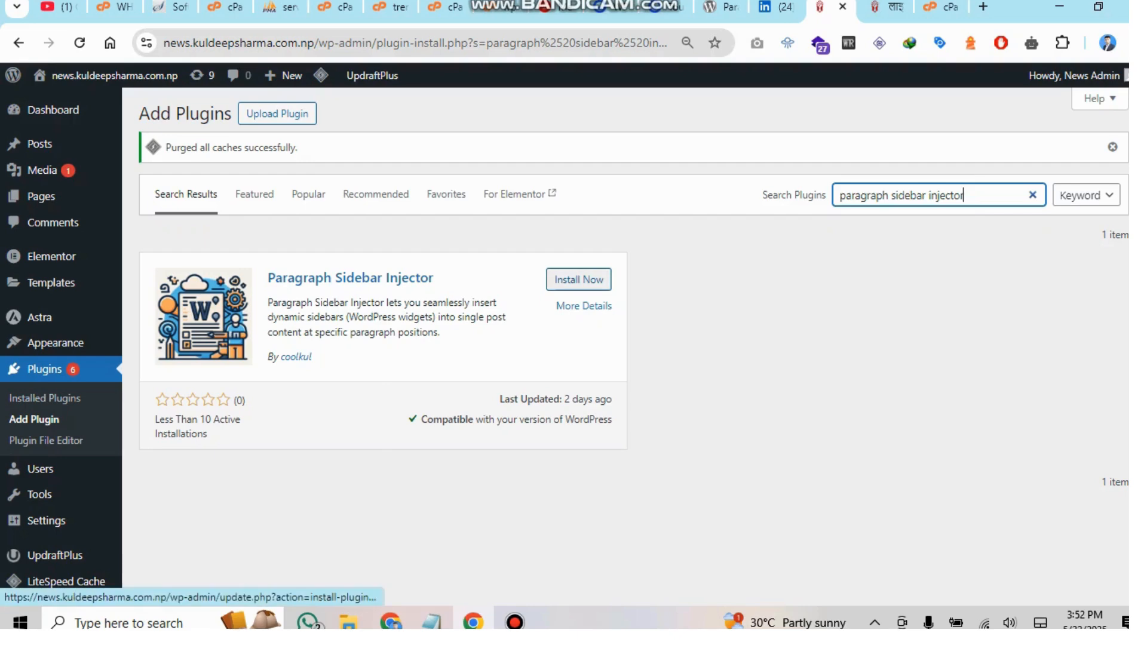
left_click(578, 279)
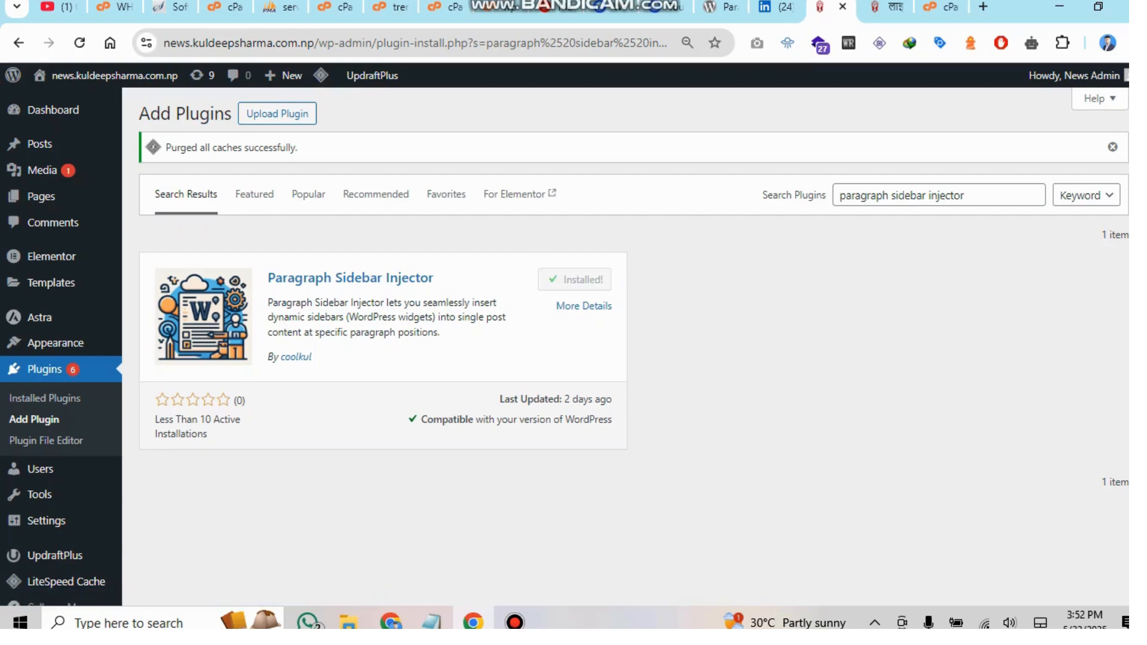
left_click(586, 279)
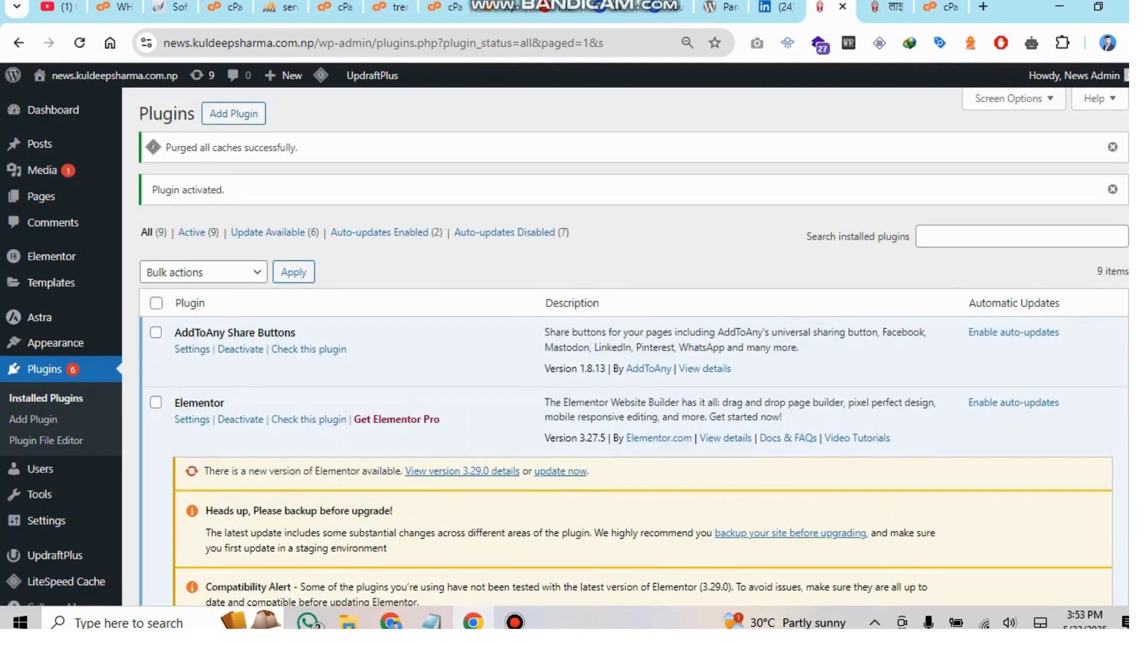
- Add a rule in the Paragraph Sidebars settings that assigns Footer Builder Widget 1 to paragraph number 2
mouse_move(46, 520)
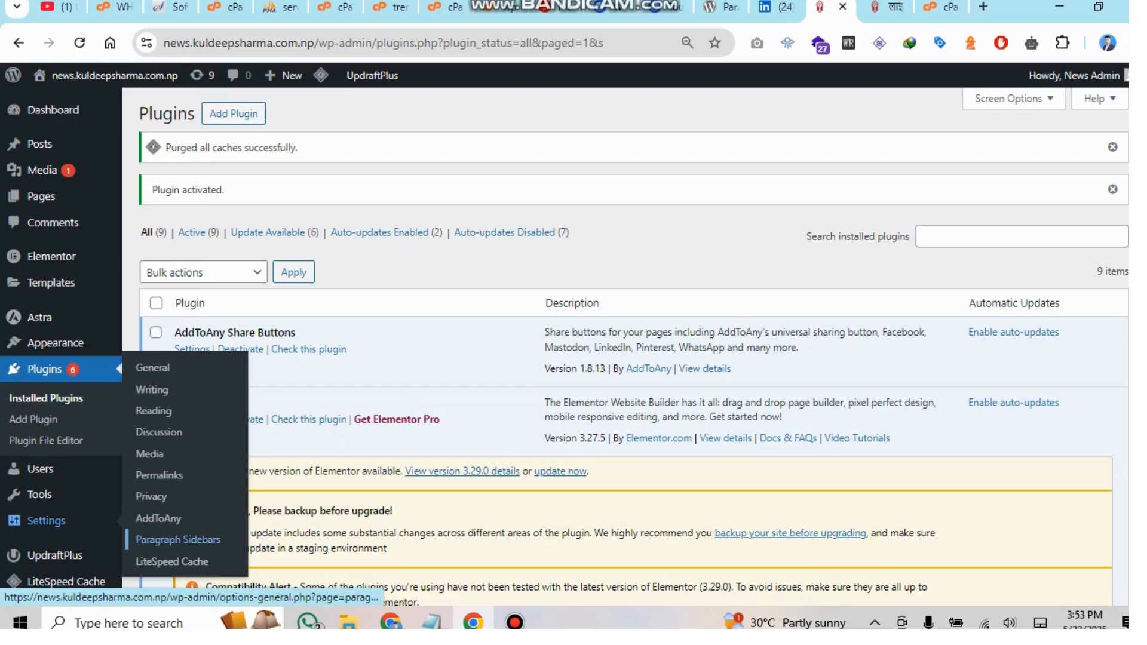
left_click(178, 540)
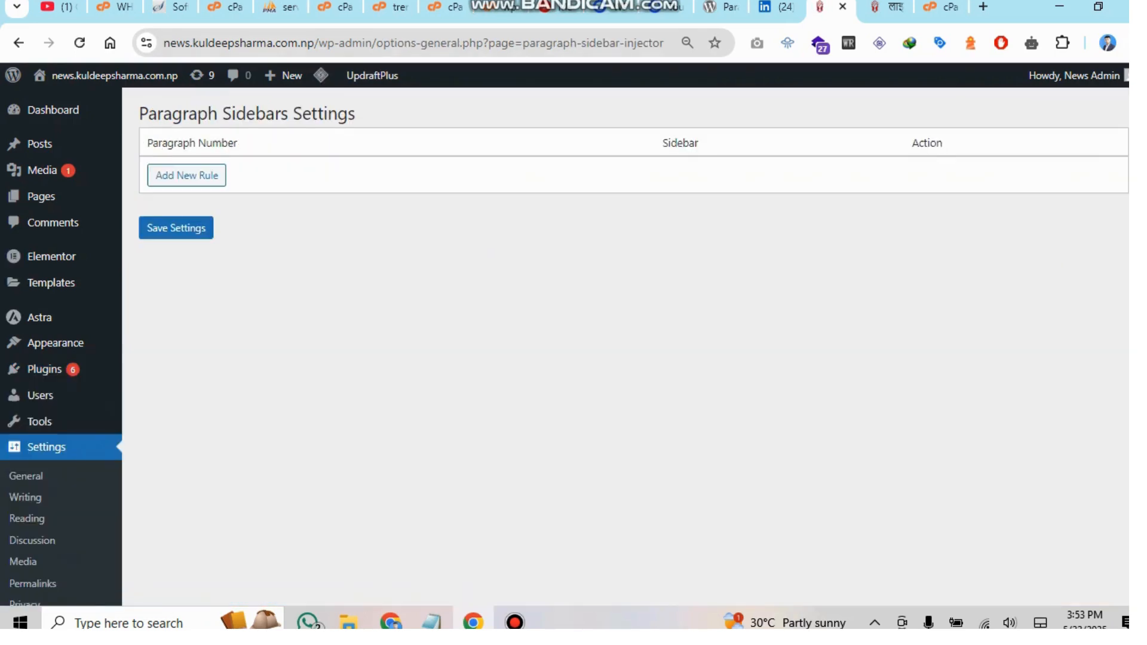
left_click(187, 175)
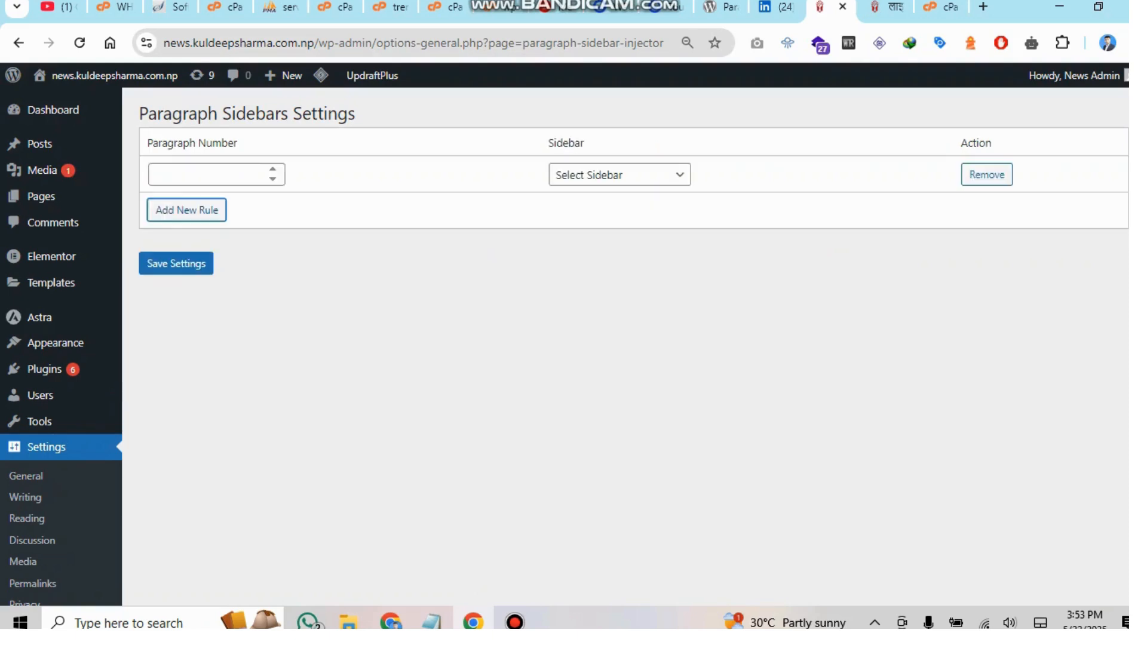
left_click(203, 174)
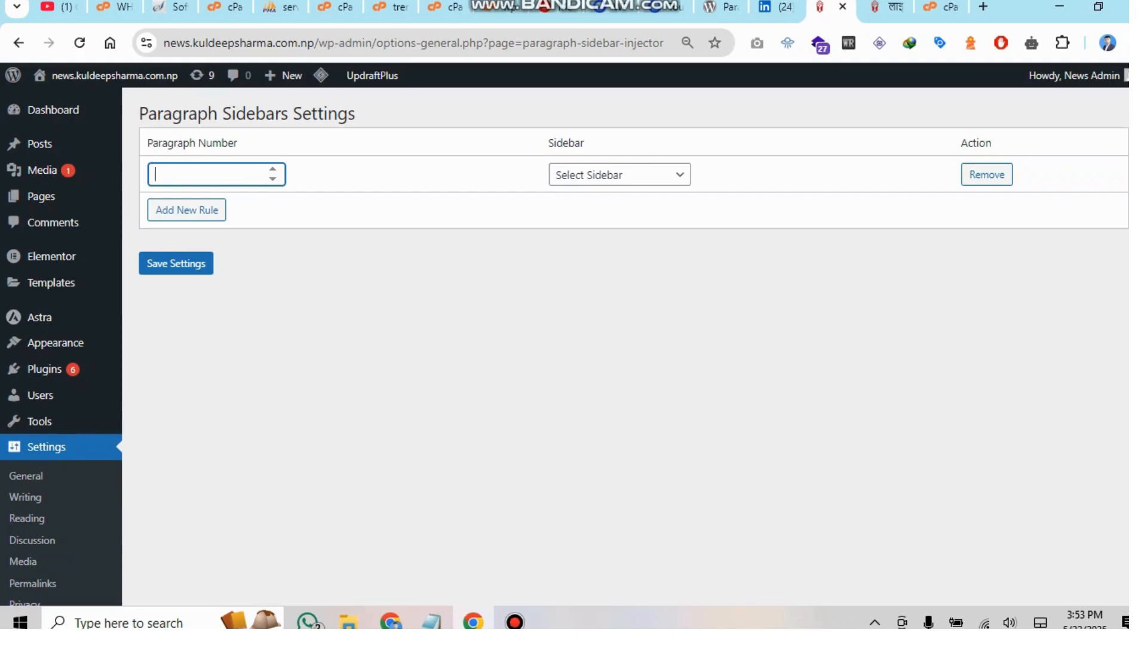
type("2")
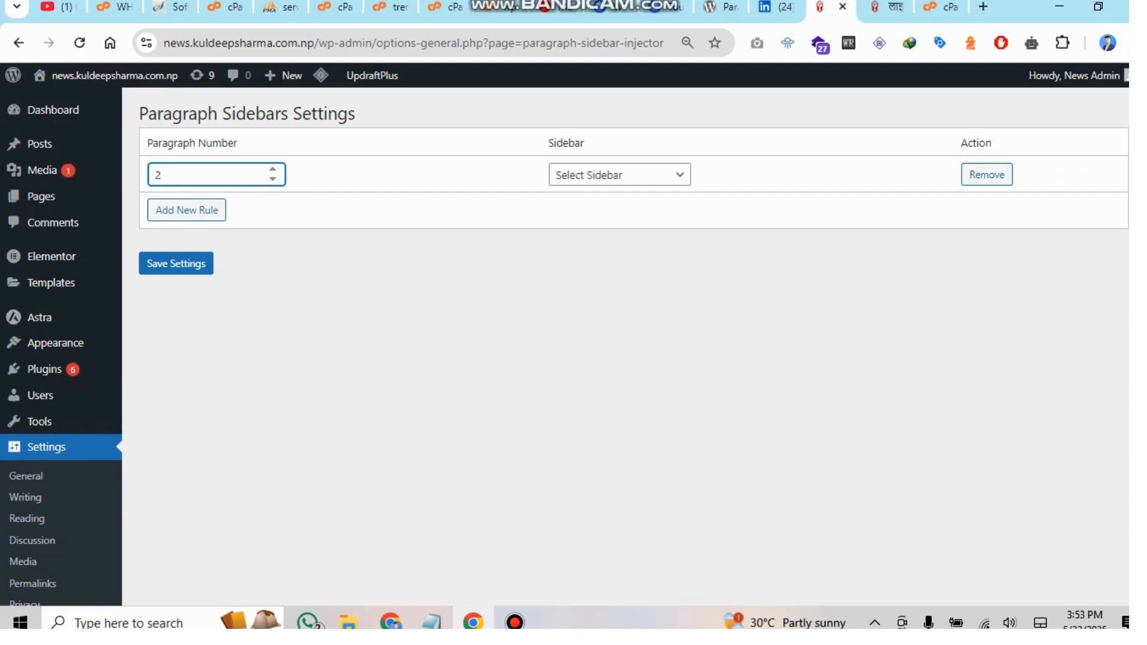
left_click(620, 175)
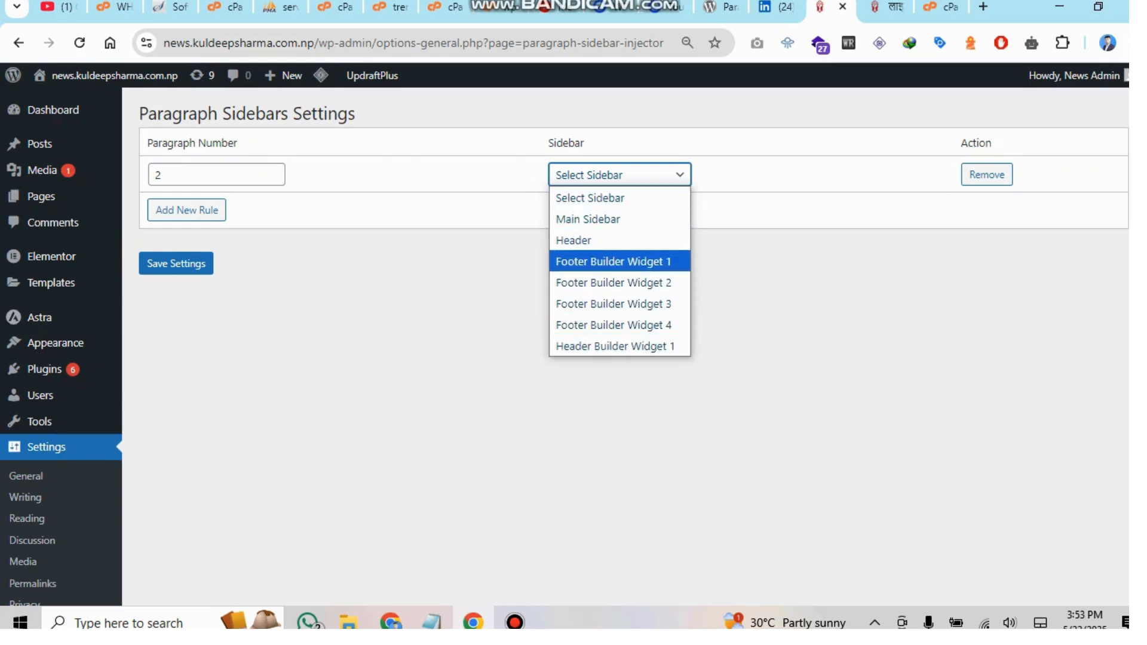
left_click(613, 261)
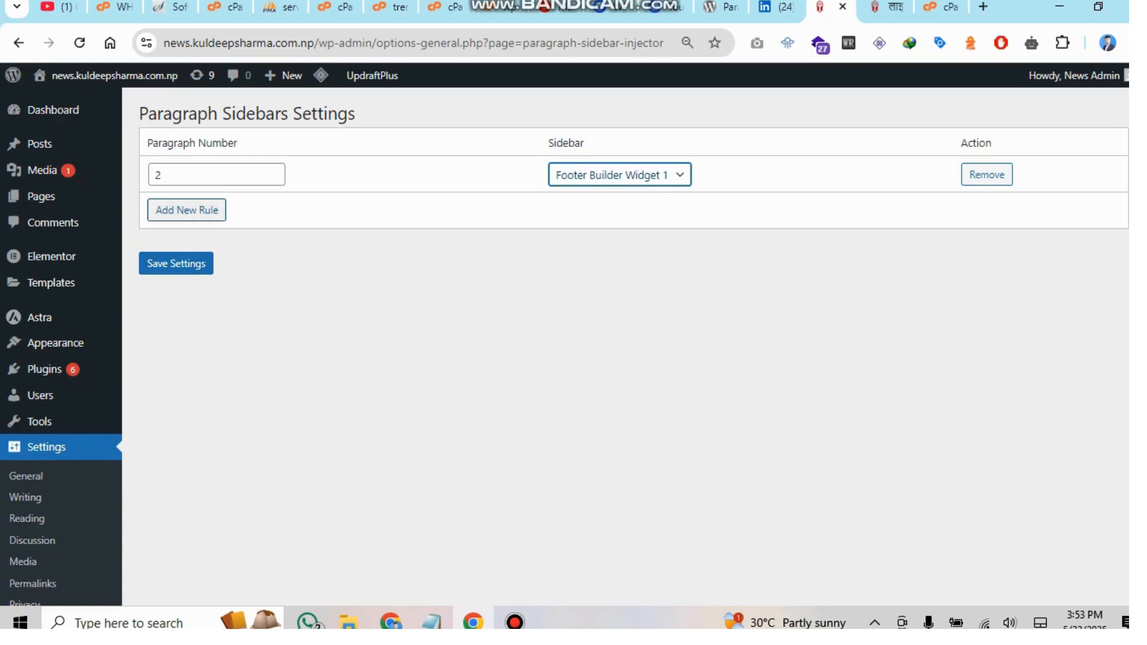
- Add a second rule assigning Footer Builder Widget 3 to paragraph number 5, and save the settings
left_click(187, 210)
left_click(209, 209)
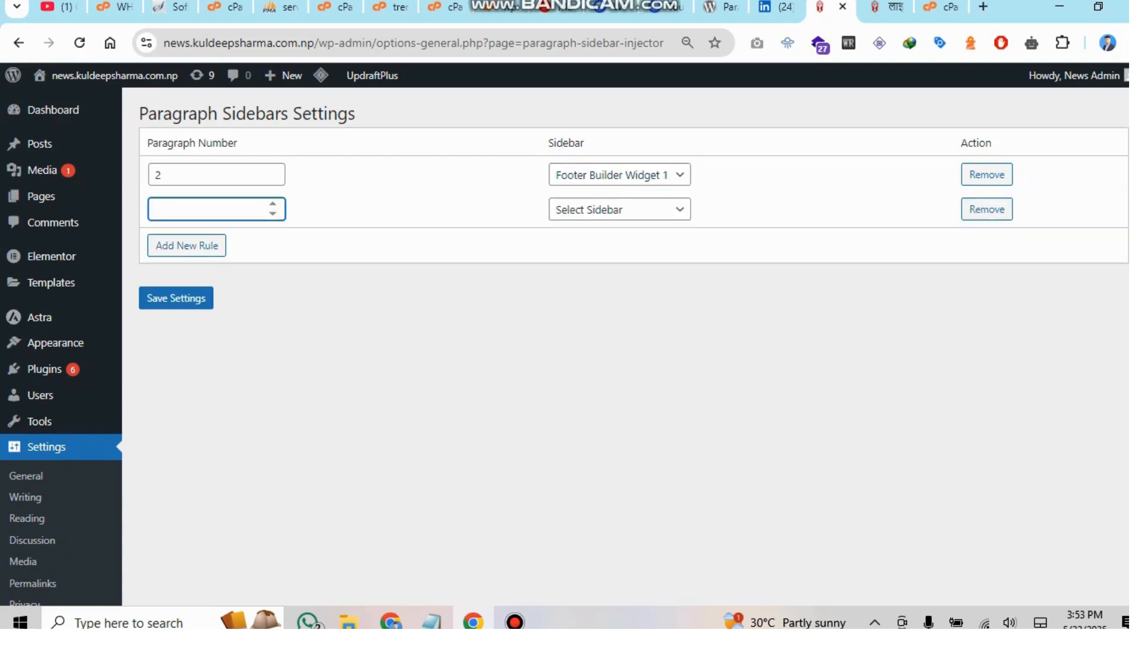
type("5")
left_click(620, 210)
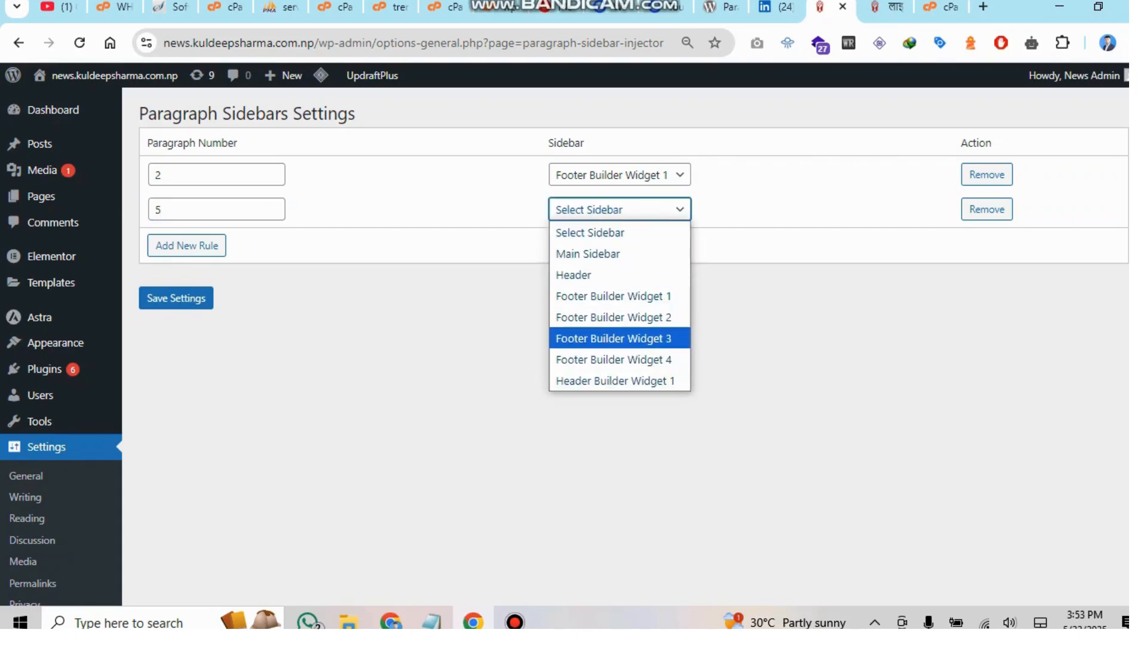
left_click(613, 338)
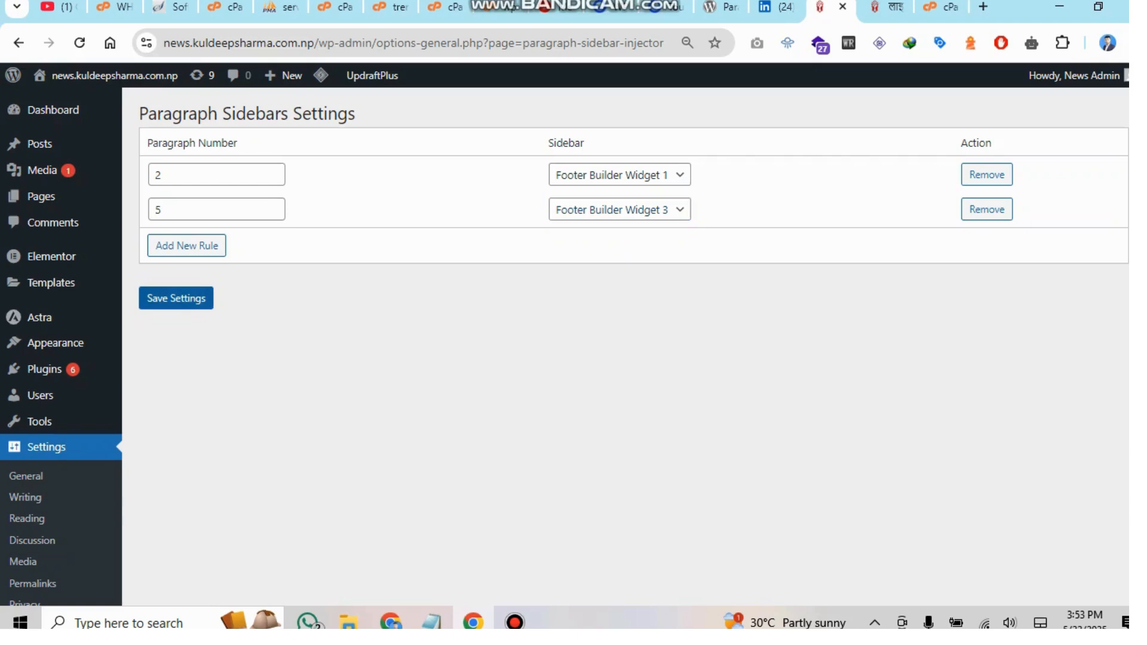
left_click(176, 298)
left_click(177, 298)
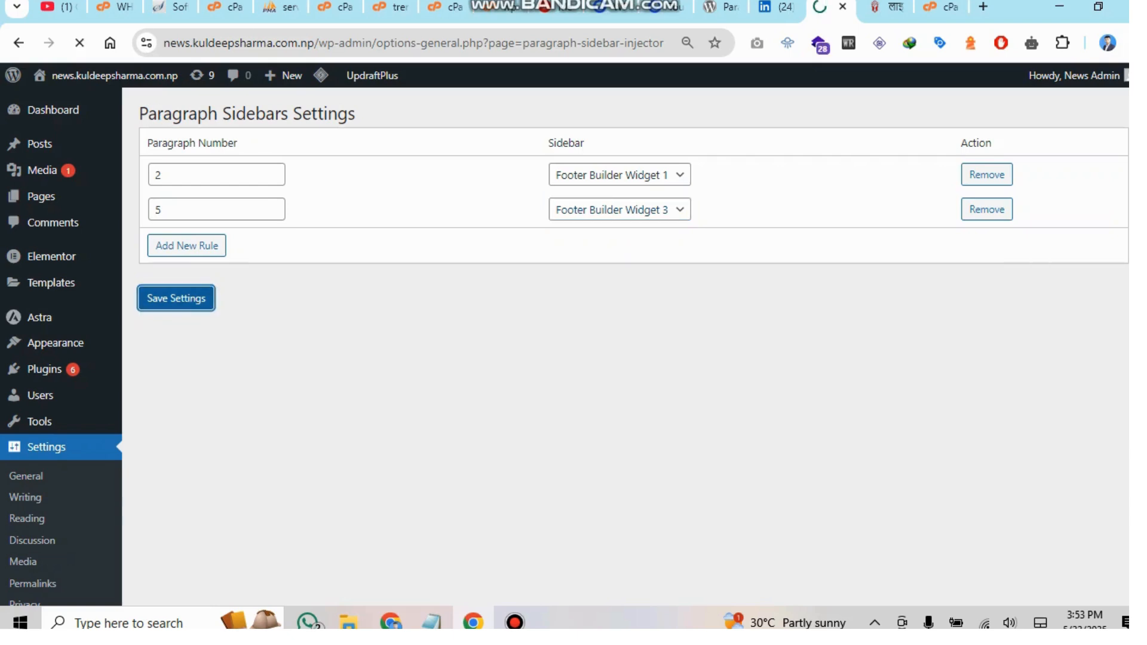
- Reload the news article and check where the footer widgets are placed among the paragraphs, starting below the second paragraph
key("ctrl+Tab")
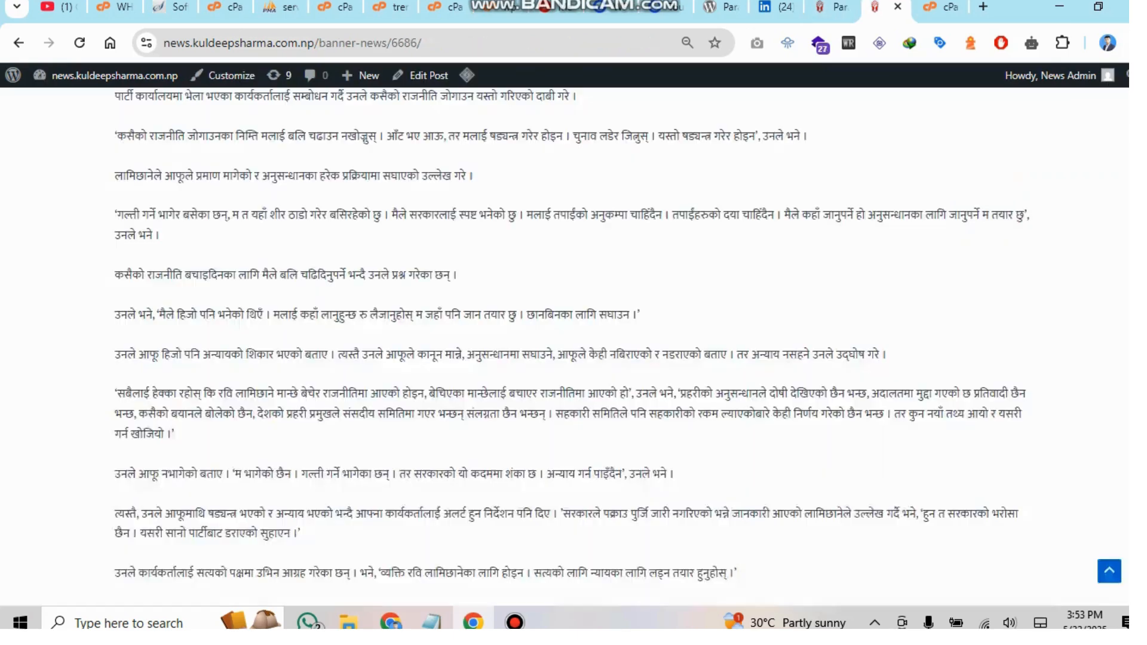
key("F5")
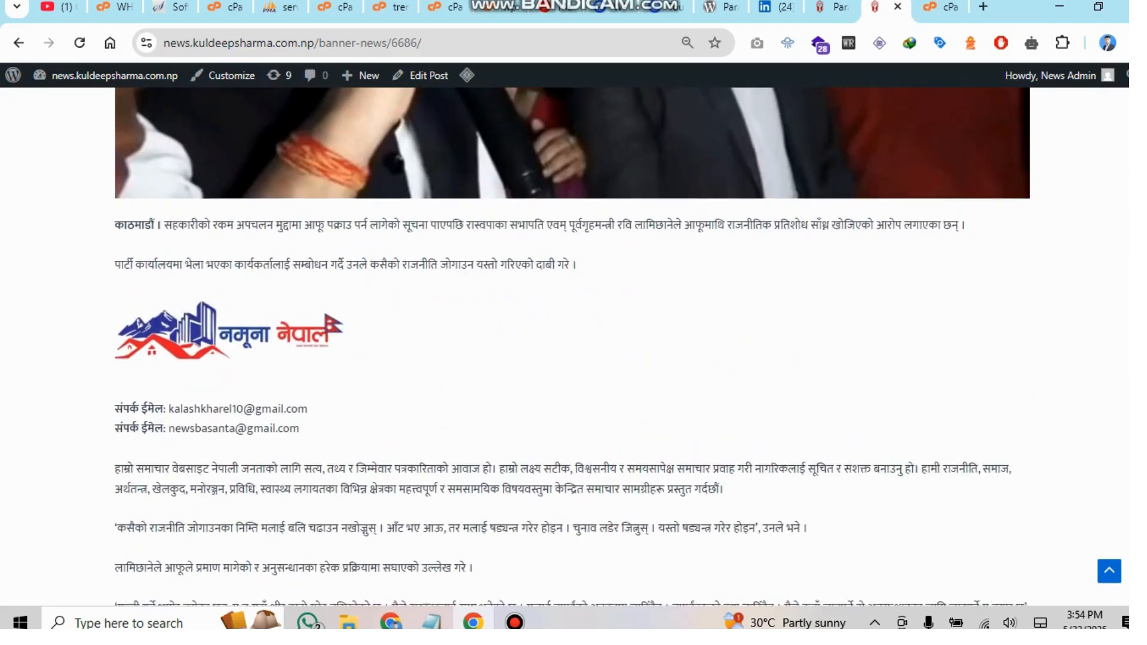
scroll(572, 346, "down", 3)
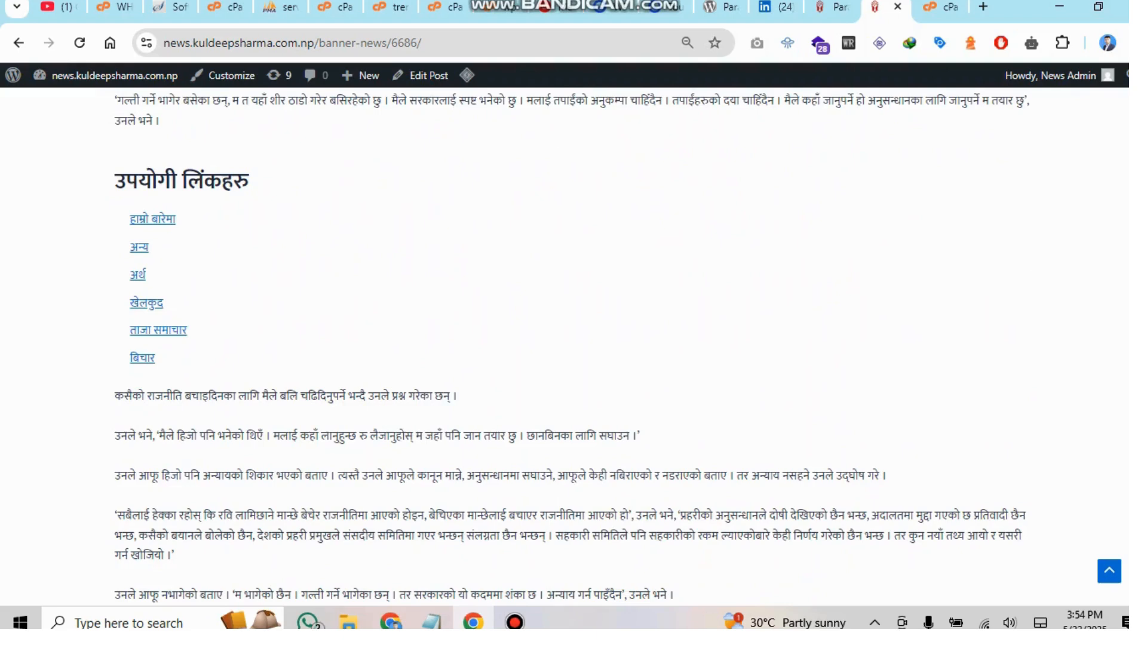
scroll(572, 346, "up", 8)
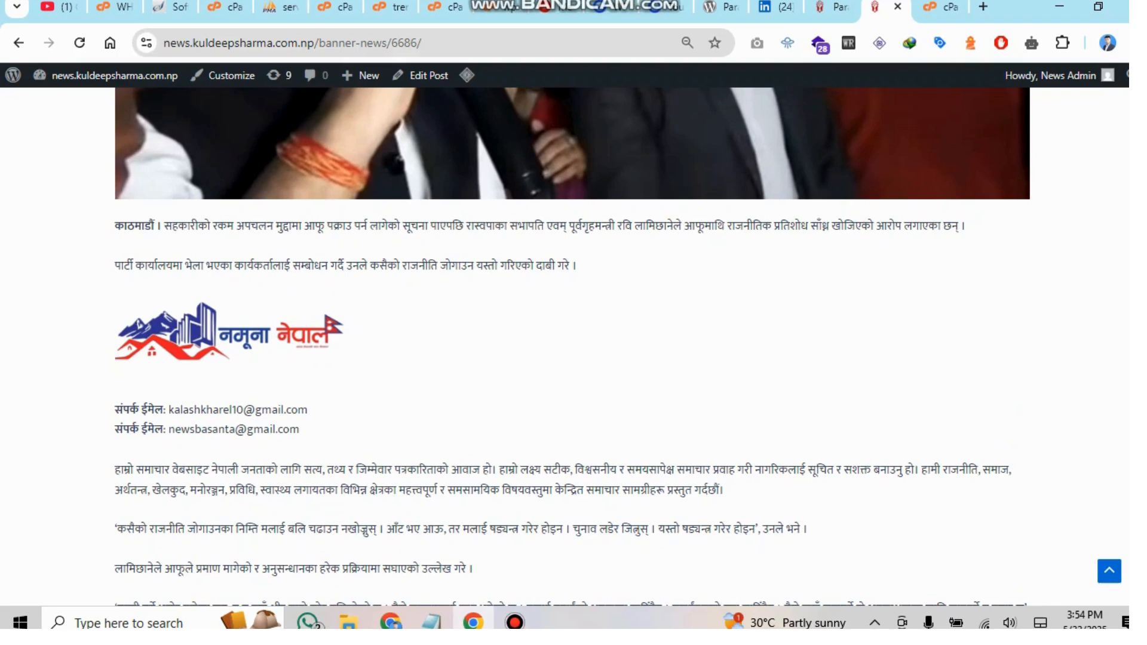
scroll(572, 344, "down", 4)
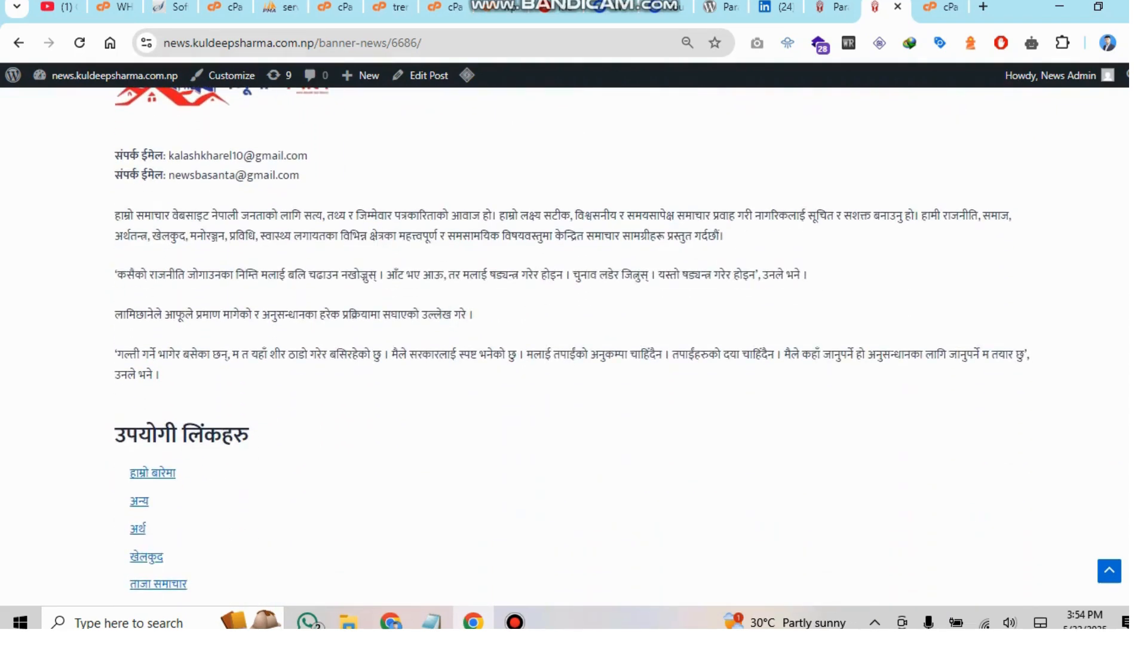
left_click_drag(474, 315, 115, 215)
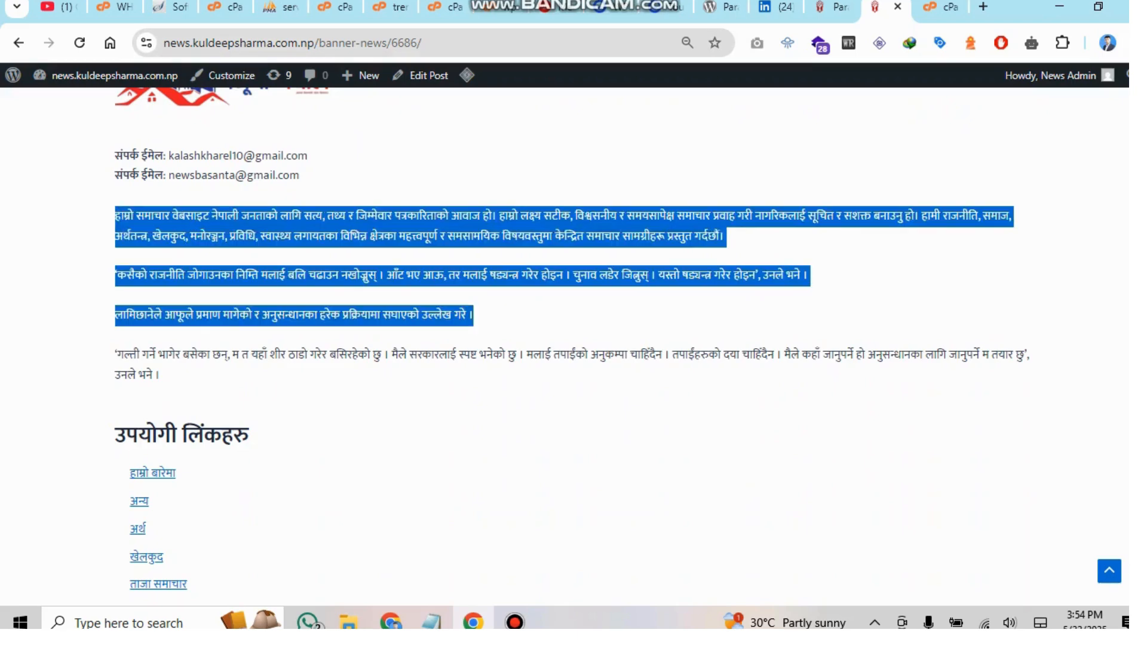
left_click_drag(204, 435, 115, 354)
left_click(114, 355)
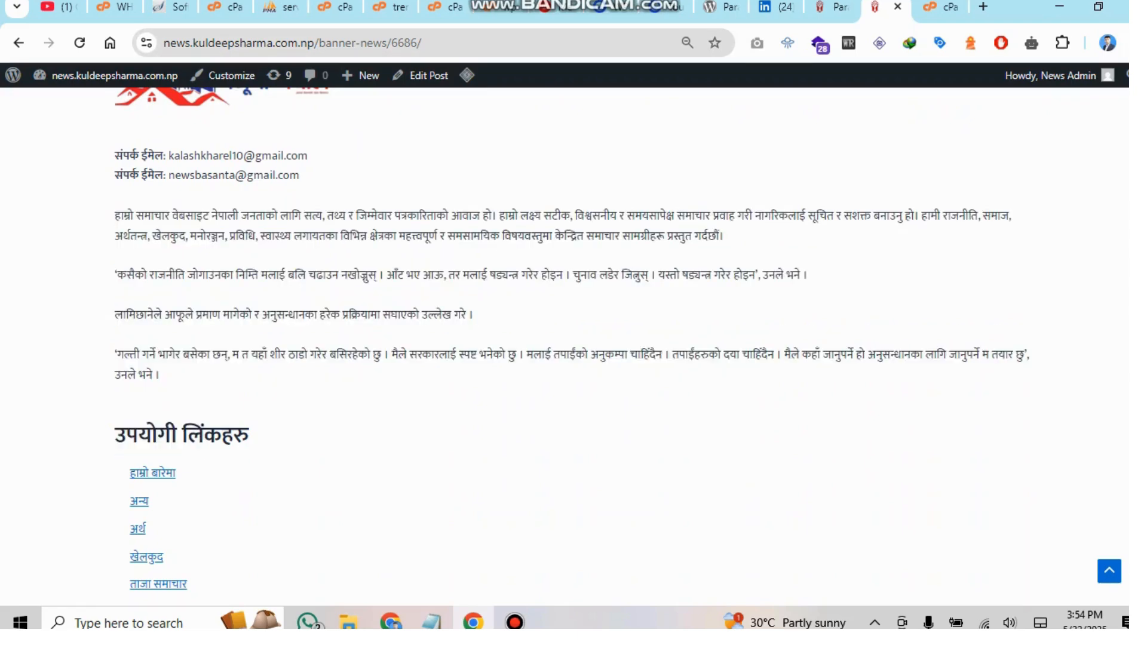
- Examine the useful-links widget below the article's fifth paragraph and the paragraphs surrounding it
scroll(572, 347, "down", 3)
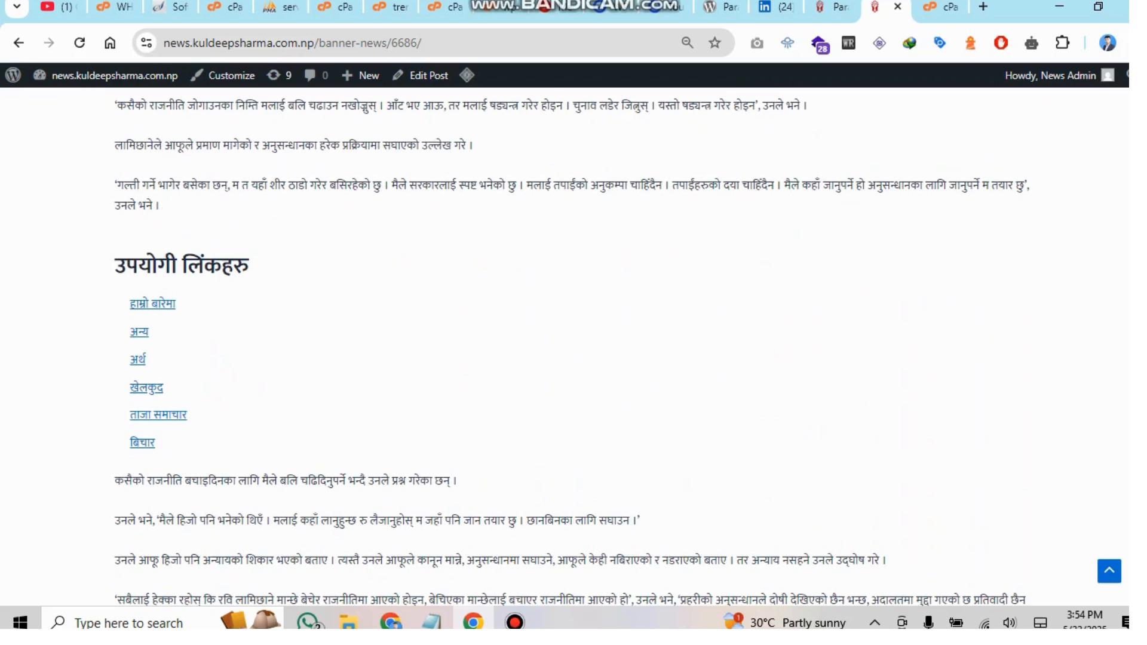
left_click_drag(115, 263, 155, 442)
scroll(572, 346, "down", 4)
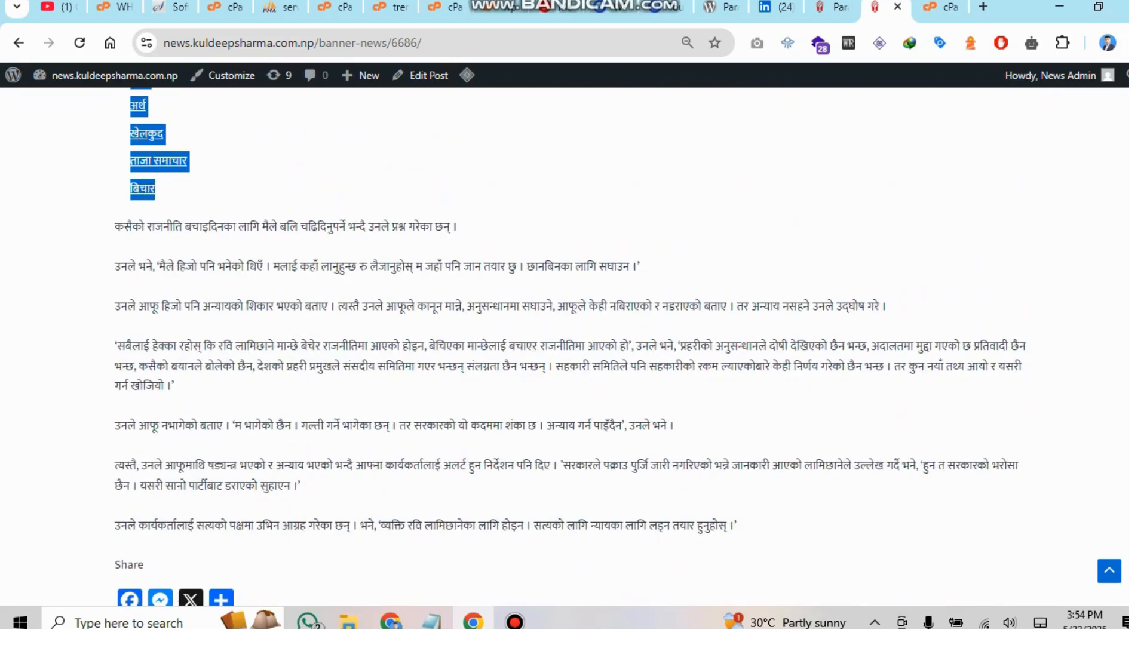
scroll(570, 358, "up", 1)
scroll(570, 358, "down", 2)
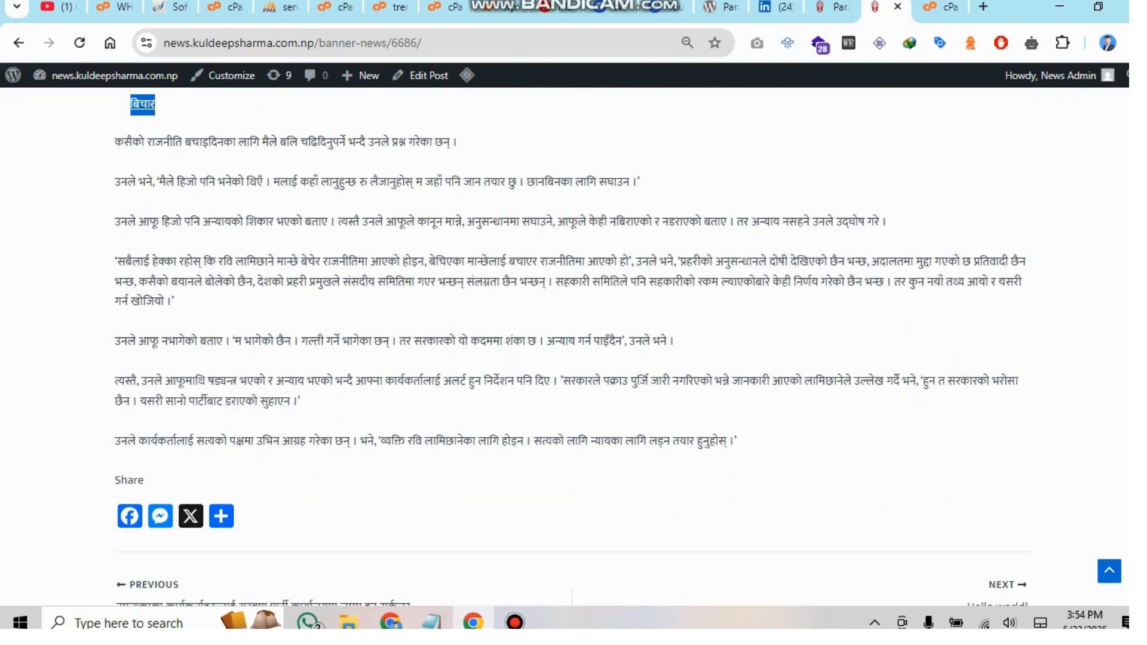
scroll(570, 346, "up", 6)
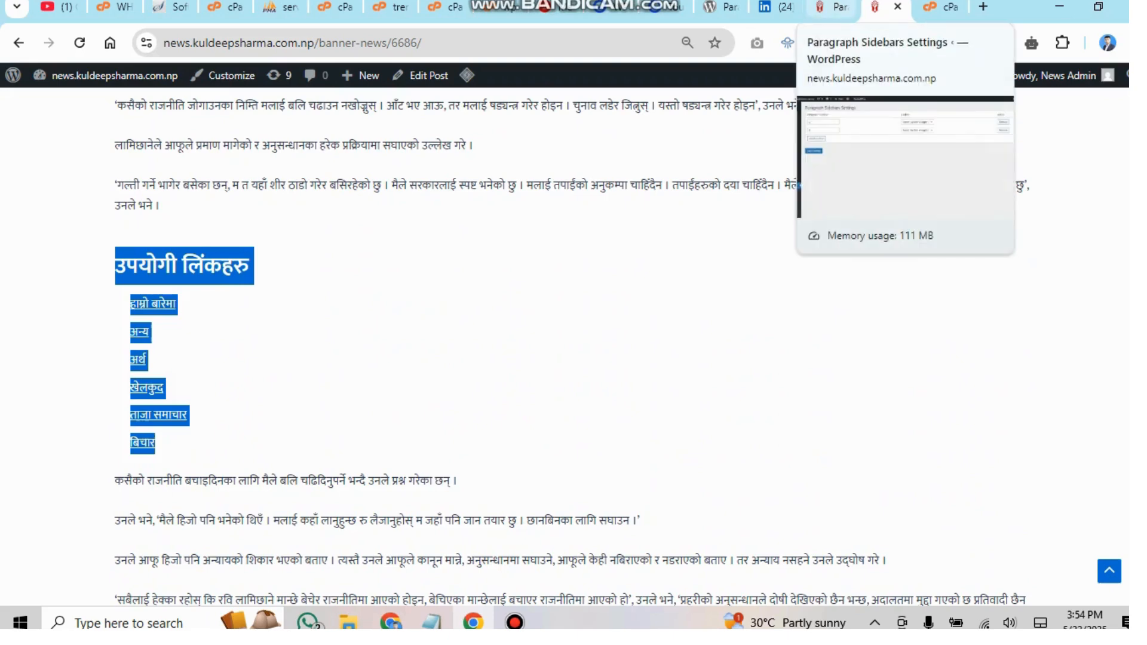
scroll(565, 347, "up", 3)
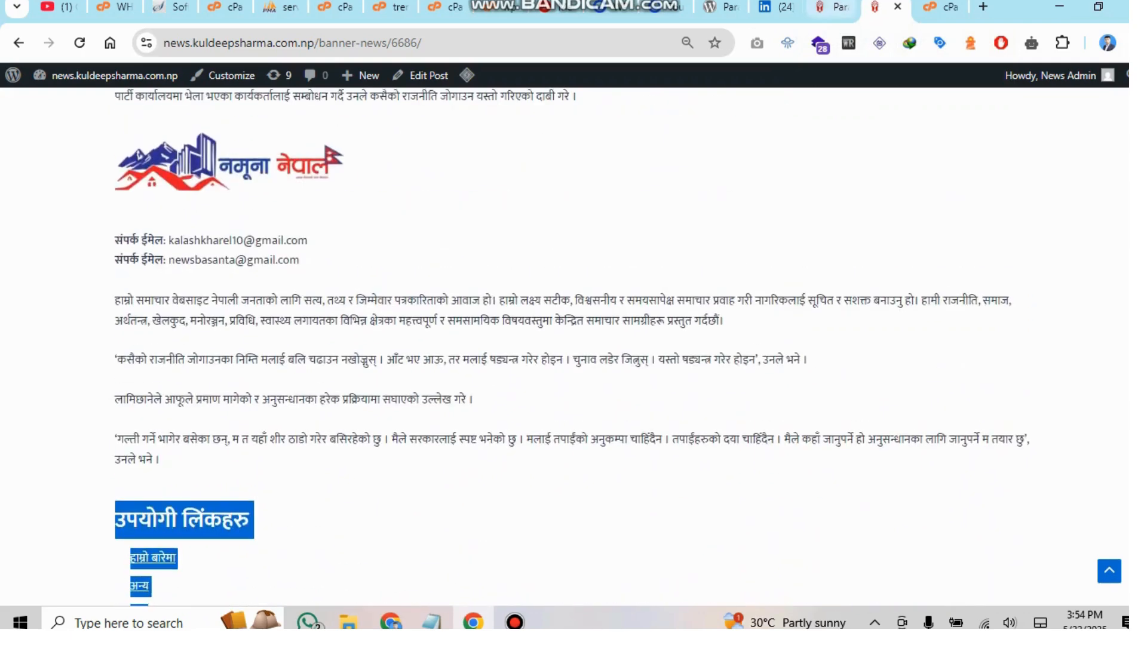
- Return to the Paragraph Sidebars settings and save the two paragraph rules again
left_click(833, 7)
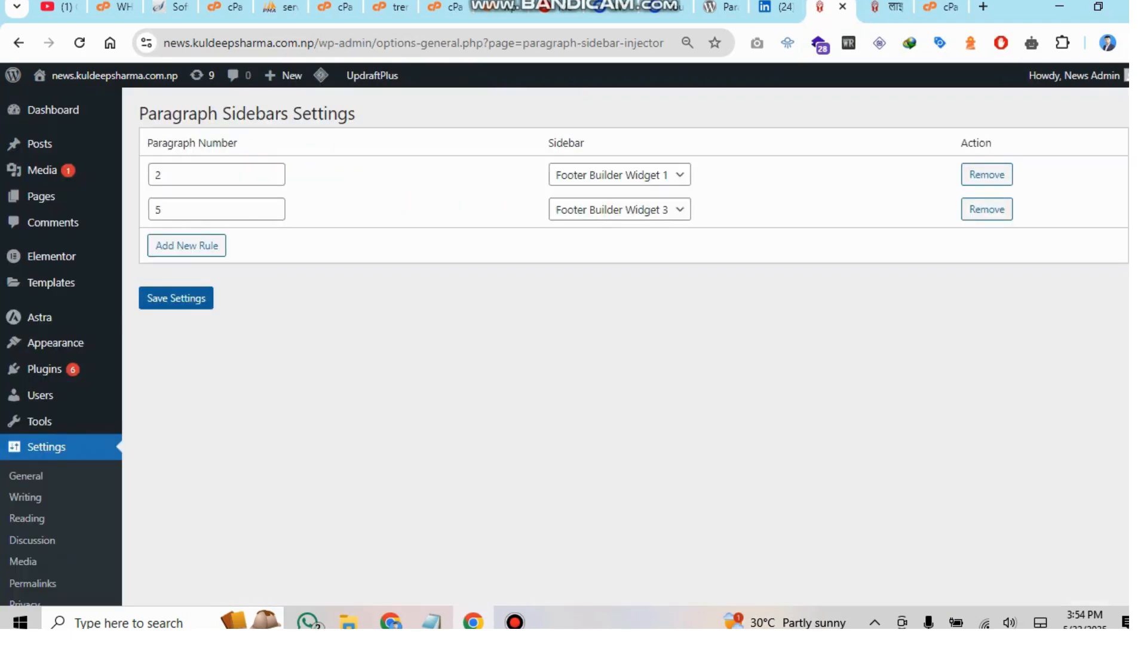
left_click(176, 298)
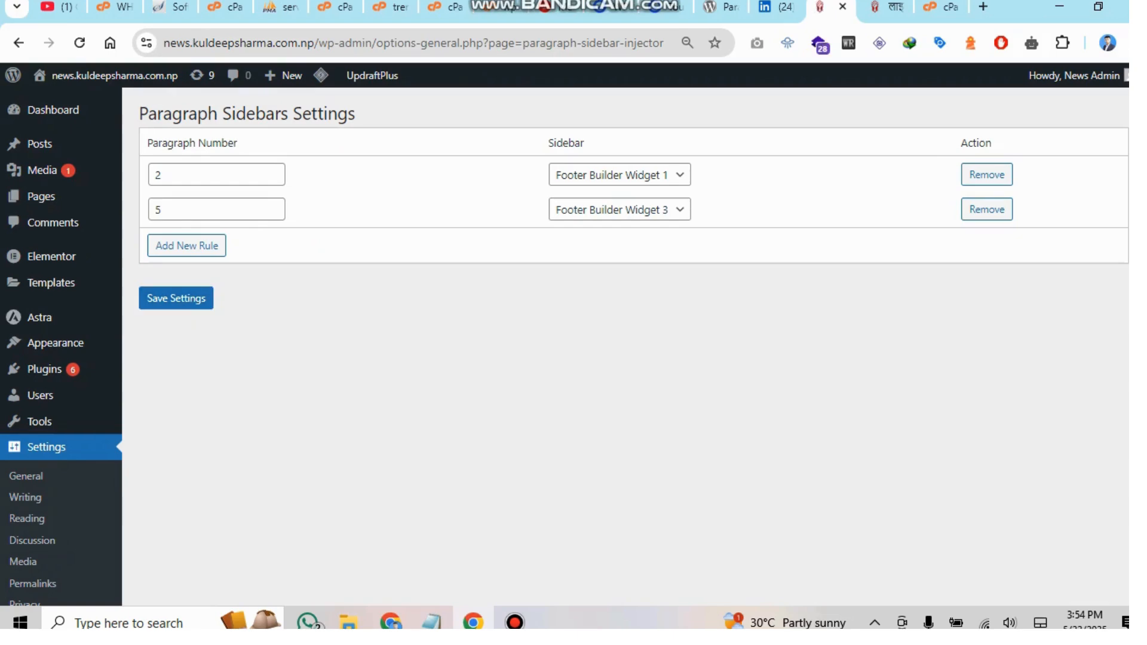